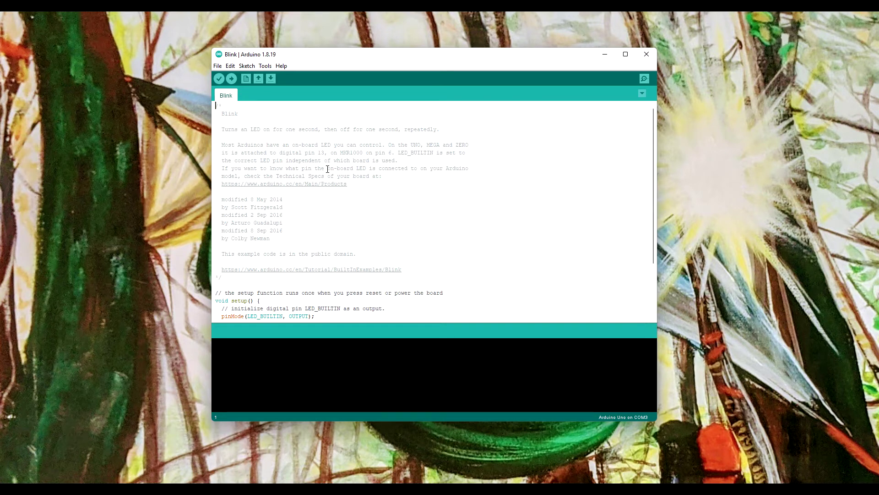
Step: Add the RP2040 package index URL to Additional Boards Manager URLs in Preferences and save
{"action": "left_click", "coordinate": [218, 65]}
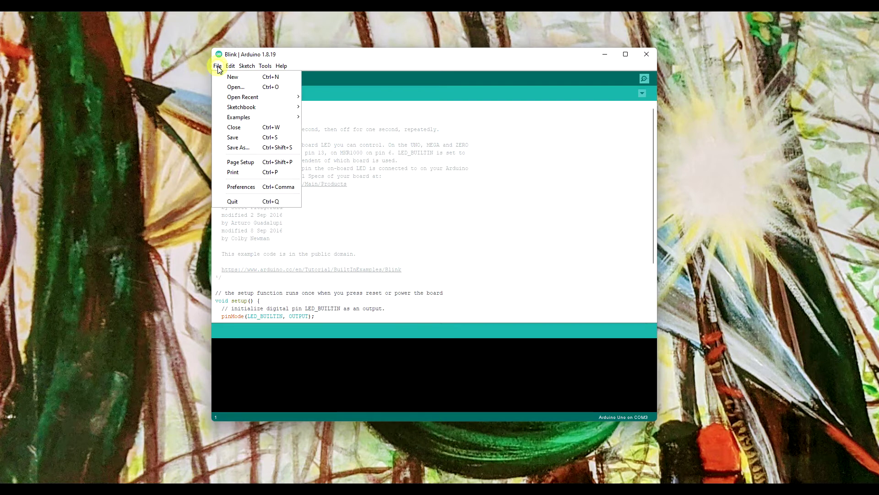
{"action": "left_click", "coordinate": [252, 187]}
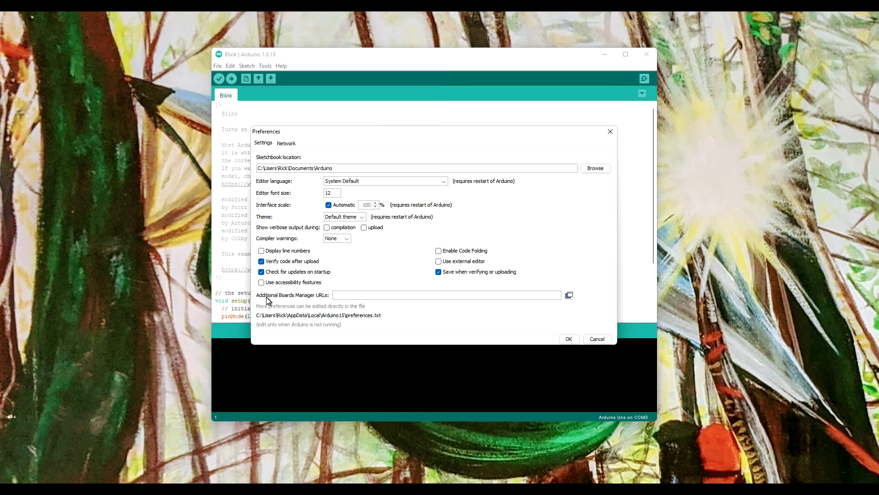
{"action": "left_click", "coordinate": [336, 296]}
{"action": "type", "text": "https://github.com/earlephilhower/arduino-pico/releases/download/global/package_rp2040_index.json"}
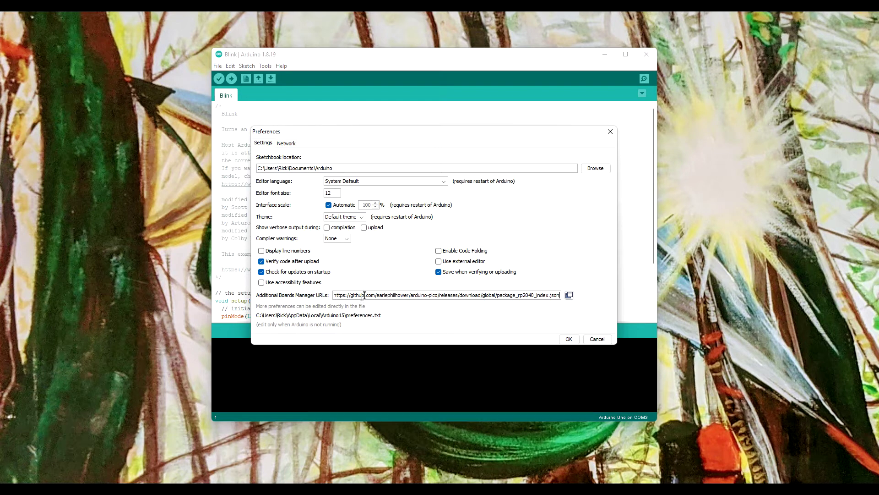
{"action": "left_click", "coordinate": [569, 339]}
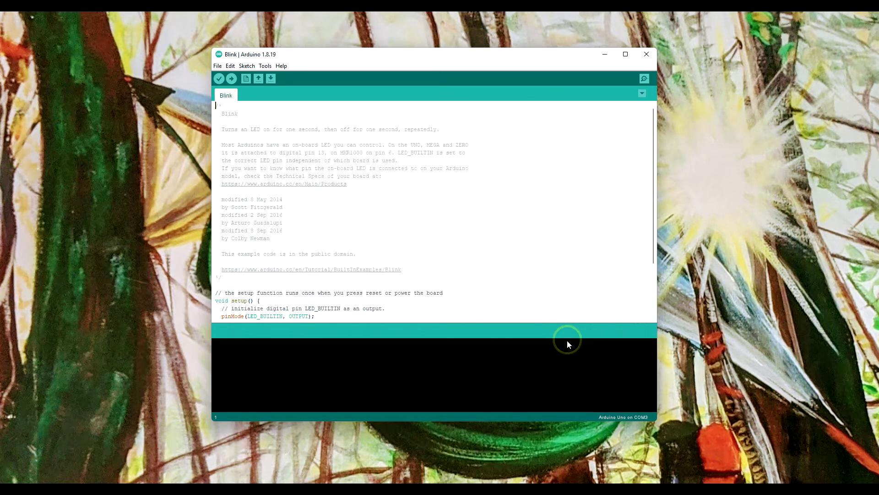
Step: Launch the Boards Manager from the Tools board menu to load the platform list
{"action": "left_click", "coordinate": [265, 66]}
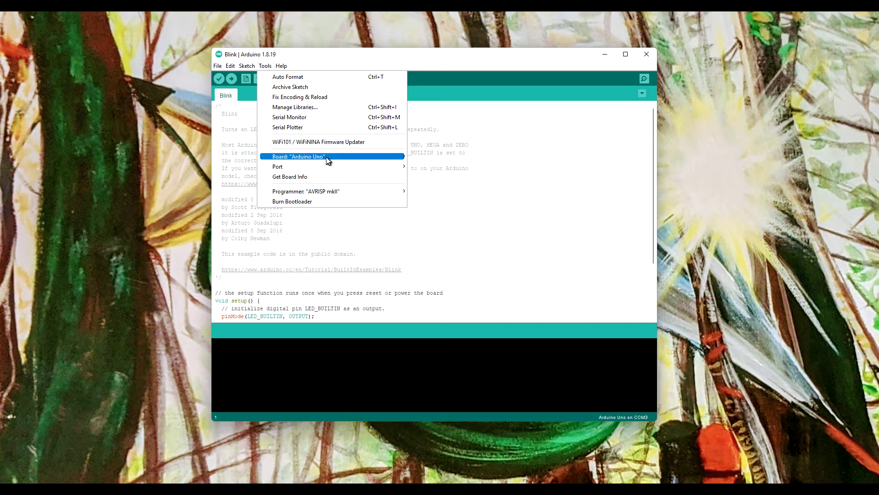
{"action": "mouse_move", "coordinate": [332, 156]}
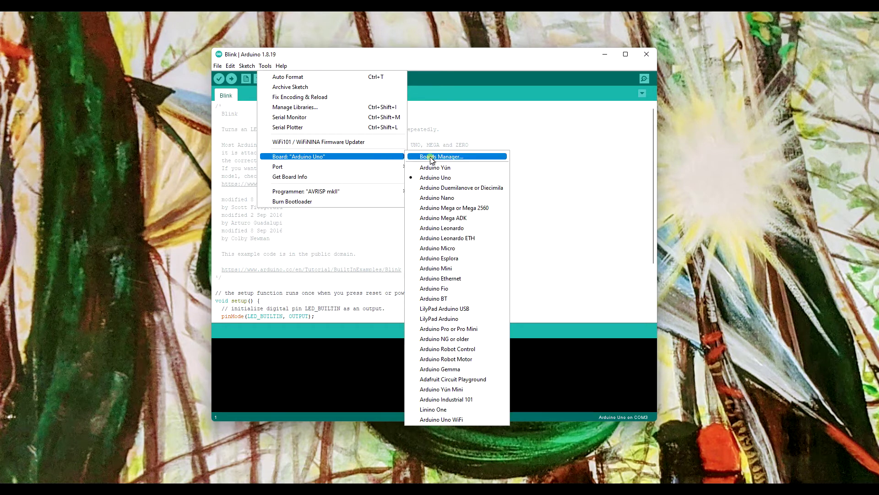
{"action": "left_click", "coordinate": [431, 159]}
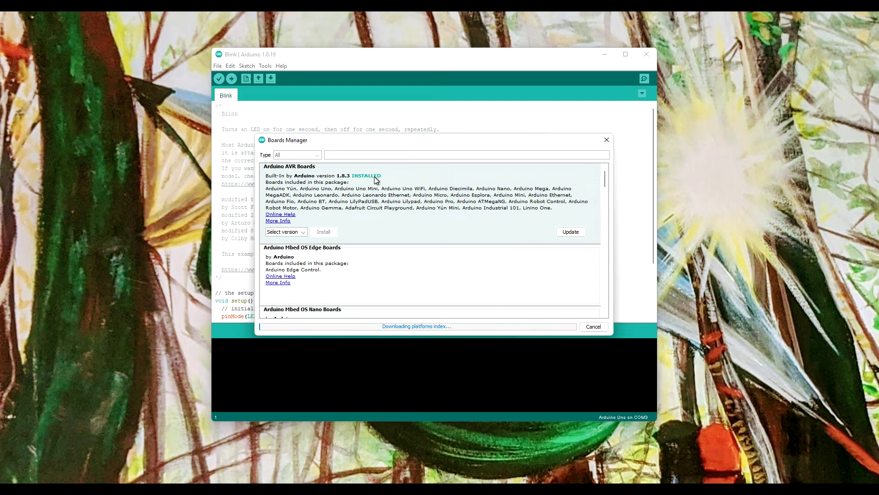
Step: Search 'pico' and install the Raspberry Pi Pico/RP2040 board package version 1.13.0
{"action": "left_click", "coordinate": [348, 153]}
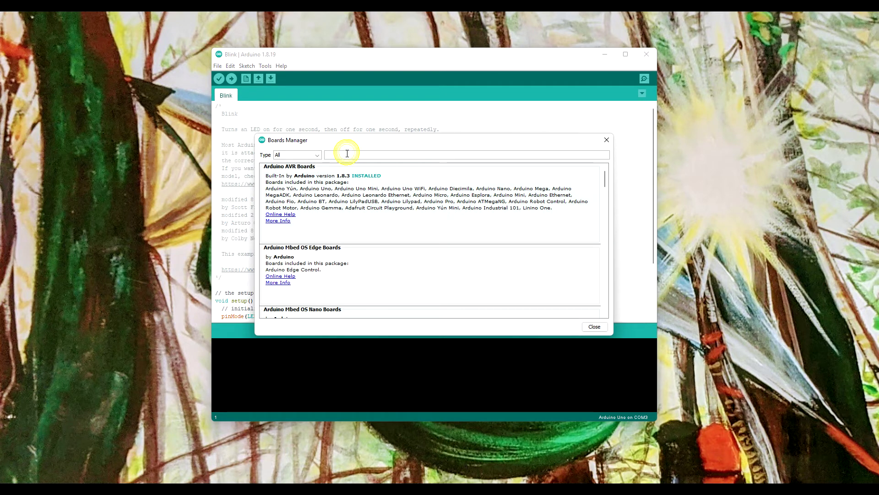
{"action": "type", "text": "pco"}
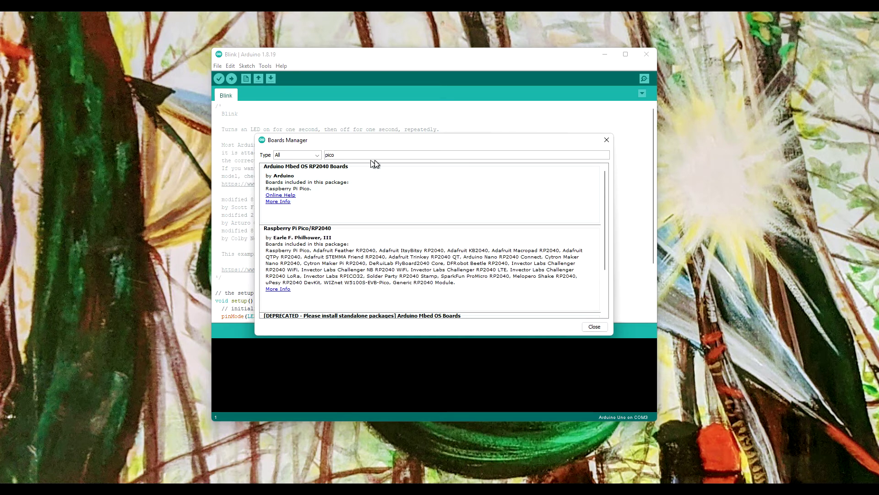
{"action": "mouse_move", "coordinate": [431, 265]}
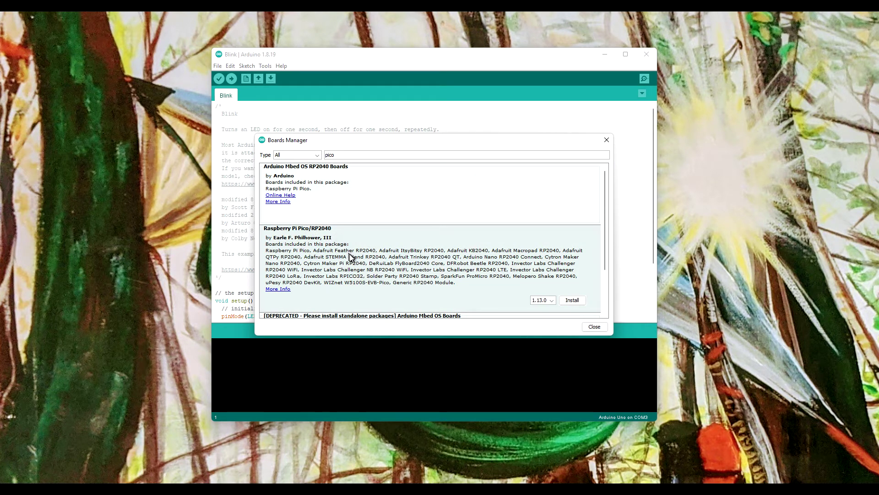
{"action": "left_click", "coordinate": [573, 301]}
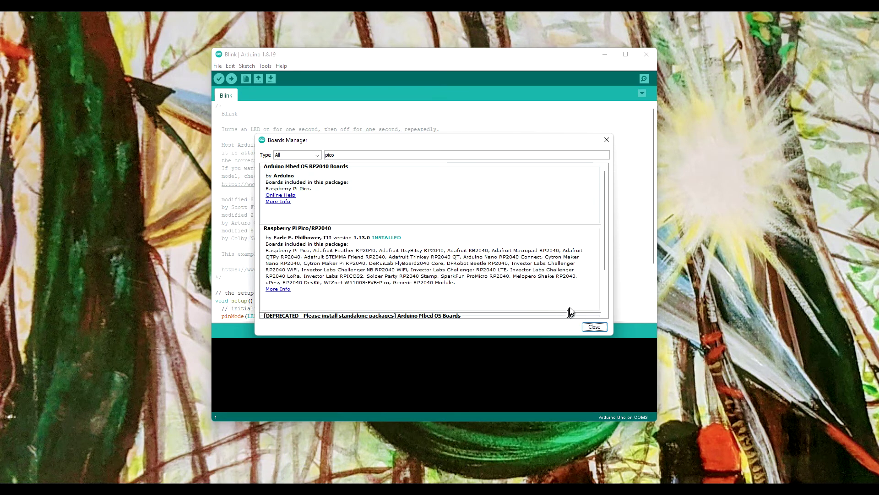
{"action": "scroll", "coordinate": [569, 310], "scroll_direction": "down", "scroll_amount": 1}
Step: Close the Boards Manager and reveal the Raspberry Pi RP2040 Boards (1.13.0) list under Tools > Board
{"action": "left_click", "coordinate": [592, 327]}
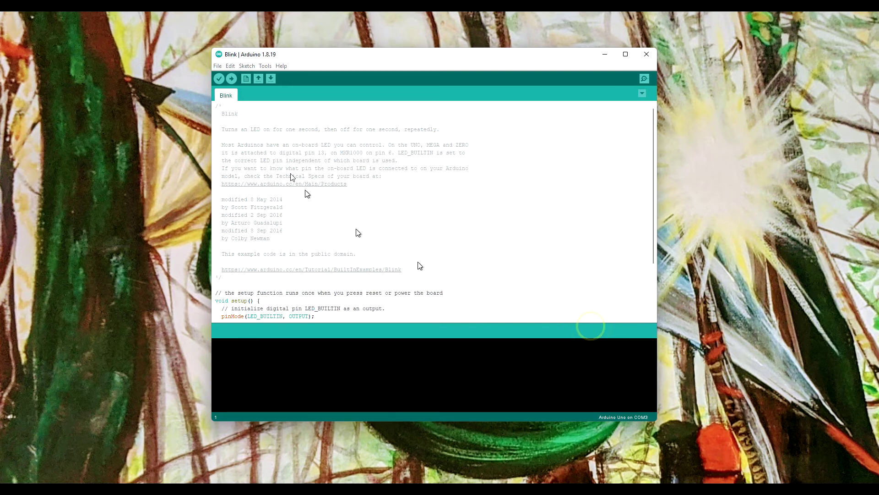
{"action": "left_click", "coordinate": [263, 66]}
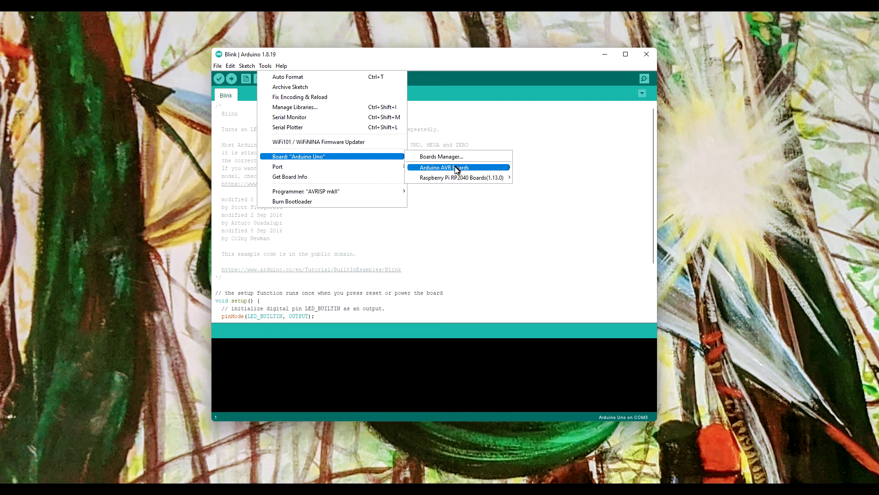
{"action": "mouse_move", "coordinate": [459, 177]}
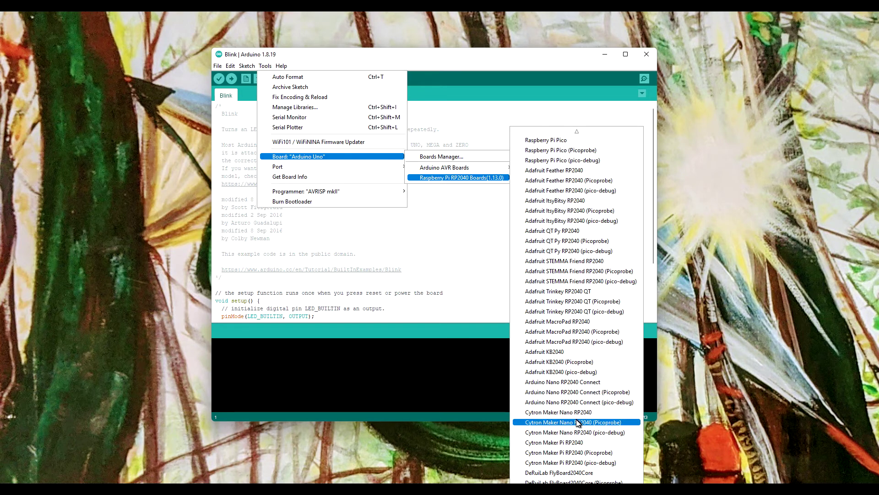
{"action": "scroll", "coordinate": [576, 419], "scroll_direction": "down", "scroll_amount": 5}
{"action": "scroll", "coordinate": [574, 417], "scroll_direction": "down", "scroll_amount": 3}
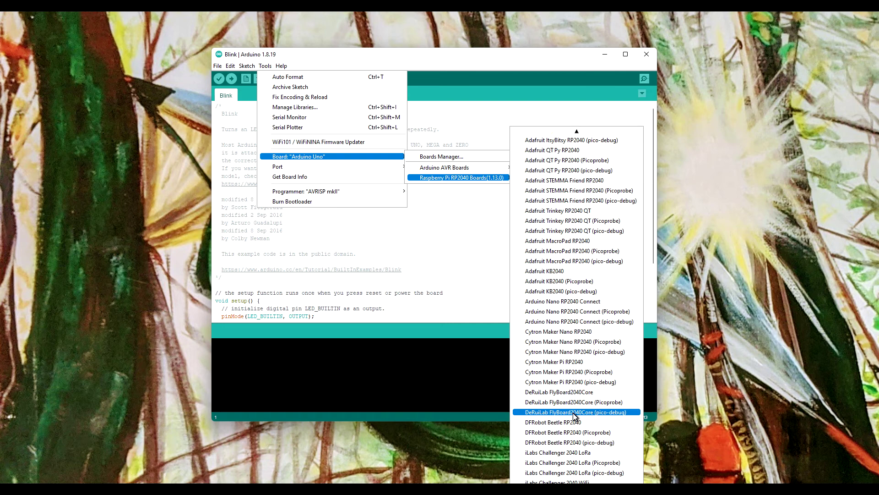
{"action": "scroll", "coordinate": [575, 417], "scroll_direction": "down", "scroll_amount": 3}
{"action": "scroll", "coordinate": [572, 418], "scroll_direction": "down", "scroll_amount": 3}
{"action": "scroll", "coordinate": [570, 419], "scroll_direction": "down", "scroll_amount": 3}
{"action": "scroll", "coordinate": [567, 422], "scroll_direction": "down", "scroll_amount": 6}
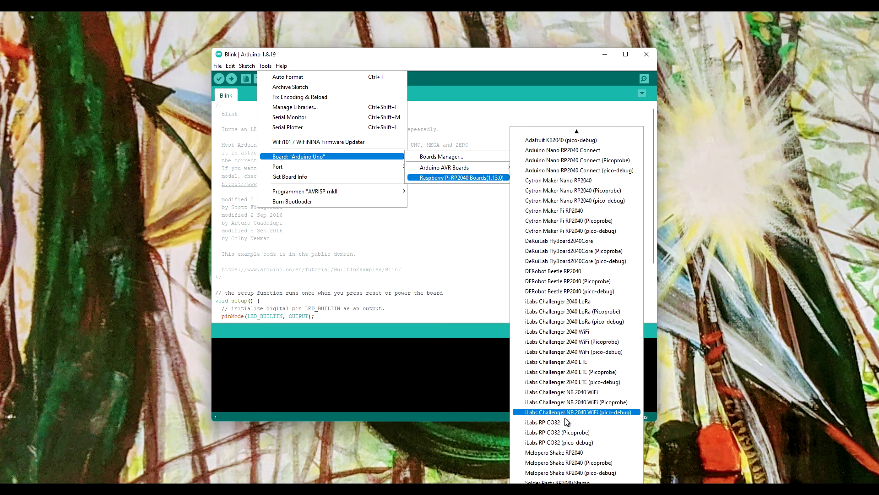
{"action": "scroll", "coordinate": [567, 420], "scroll_direction": "down", "scroll_amount": 3}
{"action": "scroll", "coordinate": [566, 419], "scroll_direction": "down", "scroll_amount": 3}
{"action": "scroll", "coordinate": [564, 417], "scroll_direction": "down", "scroll_amount": 3}
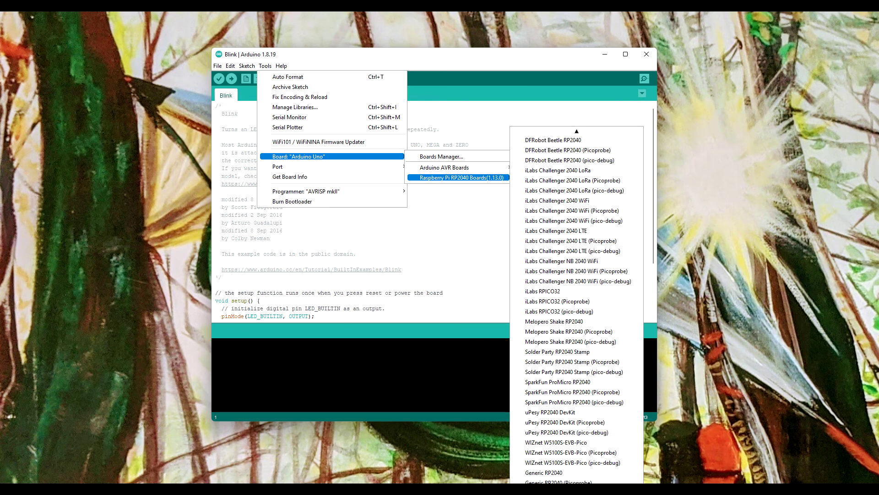
Step: Dismiss the RP2040 board list and return to the Blink sketch, board still Arduino Uno
{"action": "left_click", "coordinate": [468, 296]}
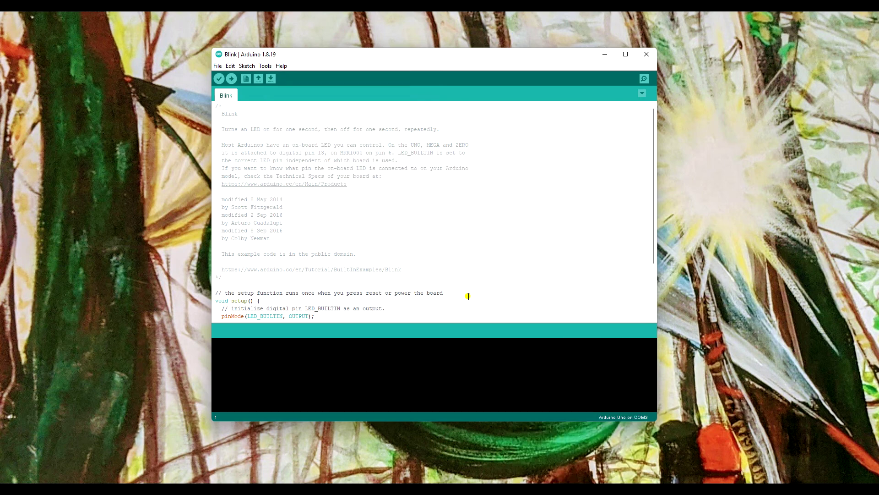